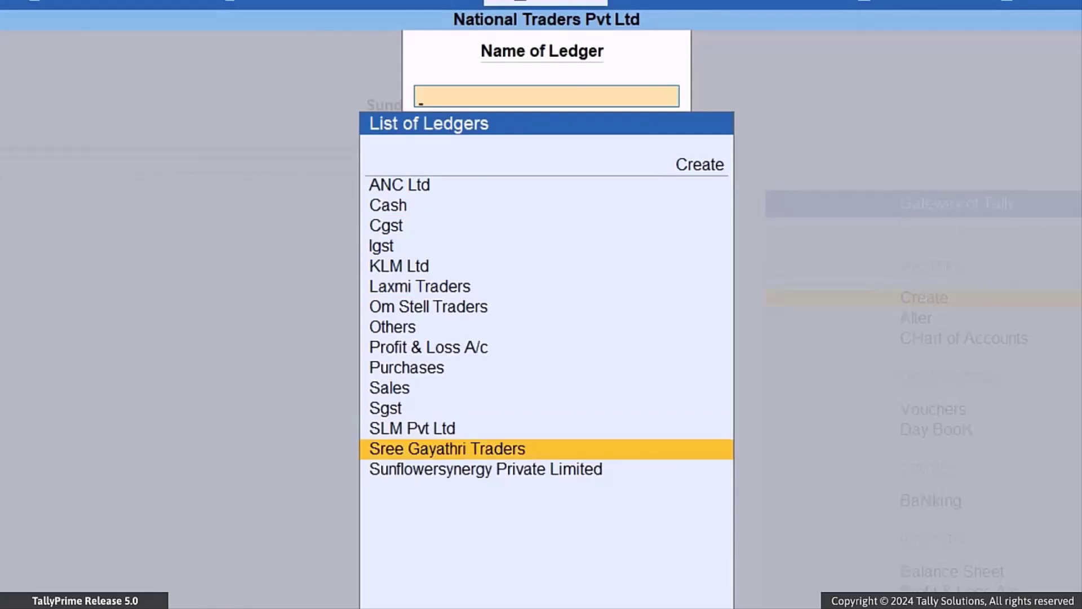
Open the GST ledger vouchers of Sree Gayathri Traders and set the report period to 1-Apr-24 to 30-Apr-24
key(Return)
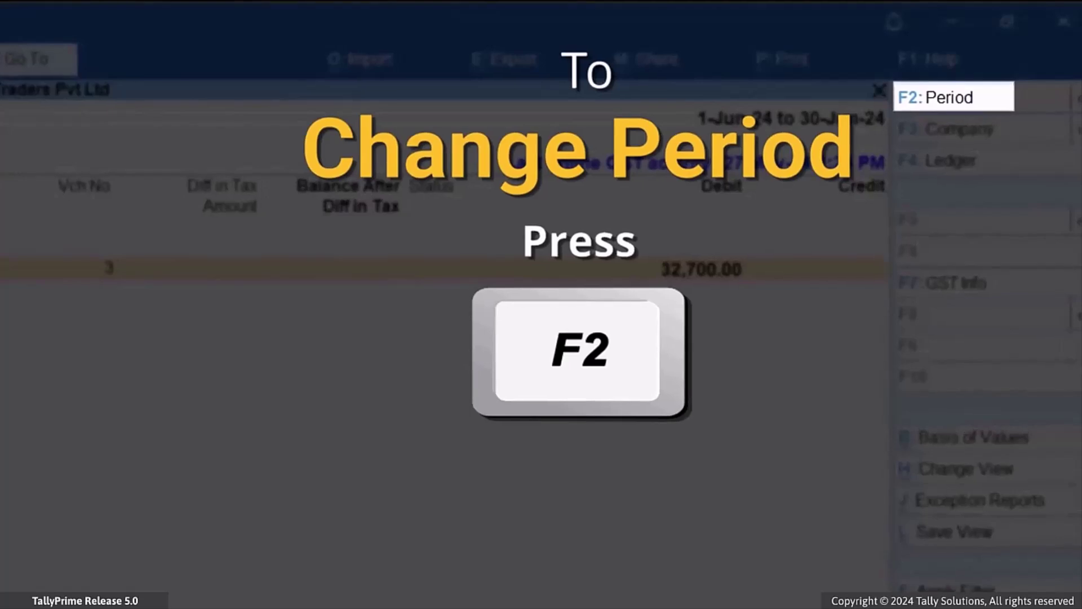
key(F2)
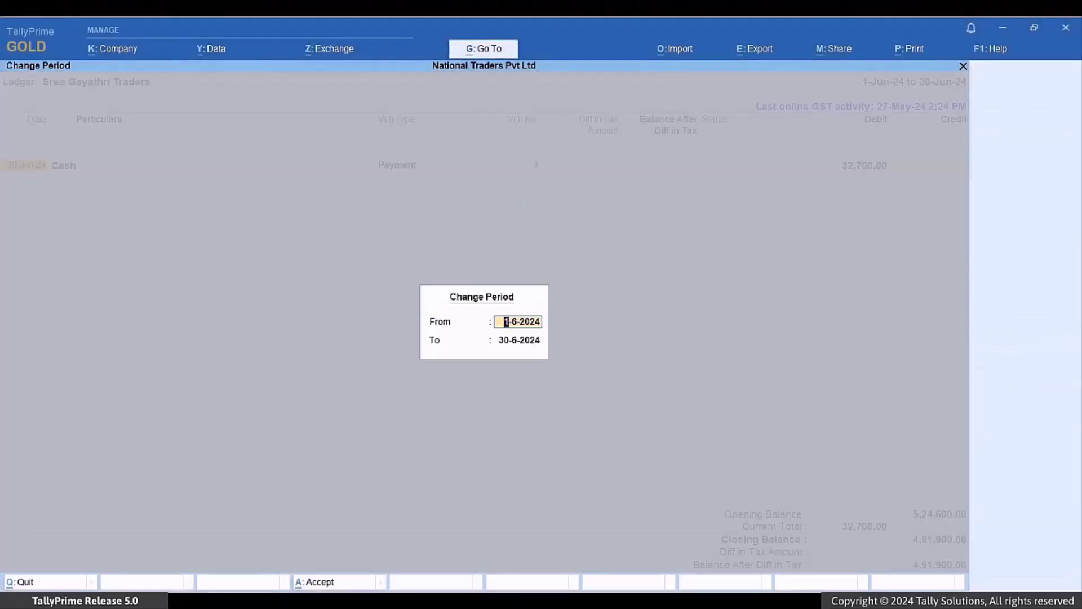
text(1-4)
key(Return)
text(30-4)
key(Return)
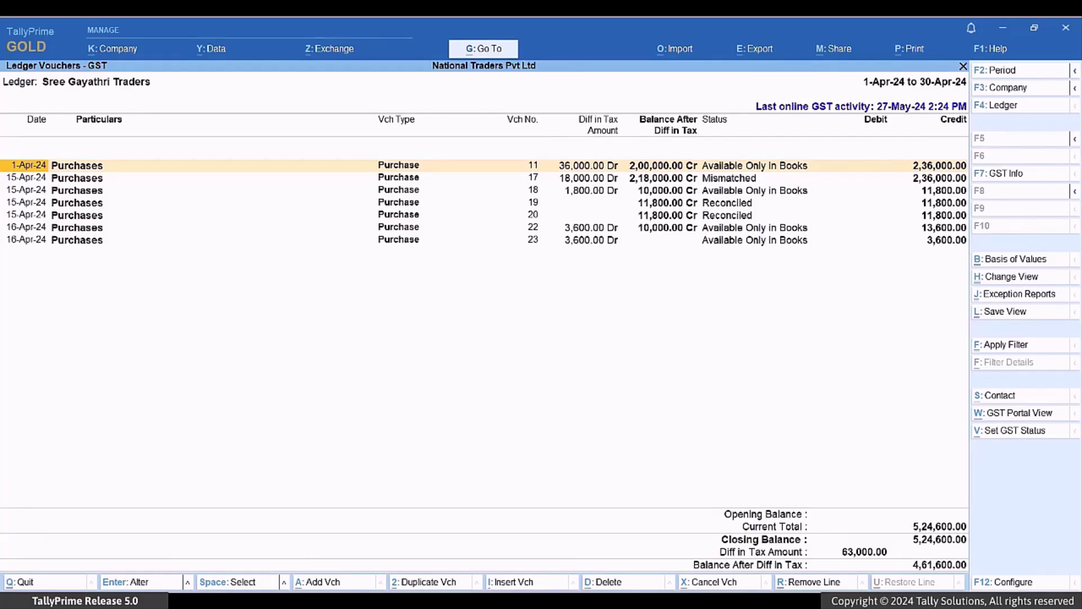
View the GST info of purchase voucher 17 dated 15-Apr-24, comparing the amounts in the books and on the portal
key(Down)
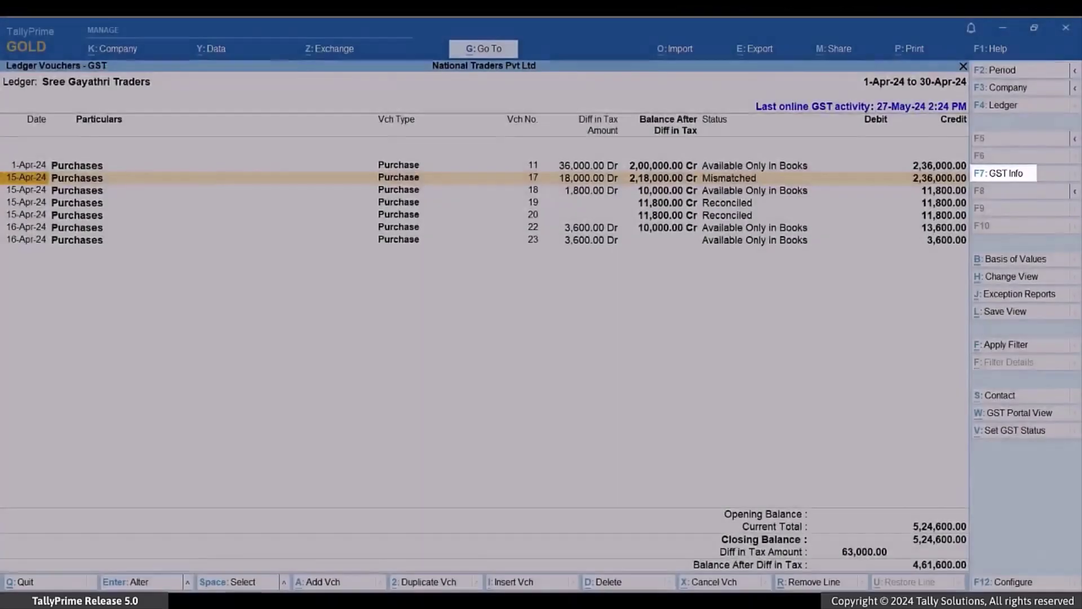
key(F7)
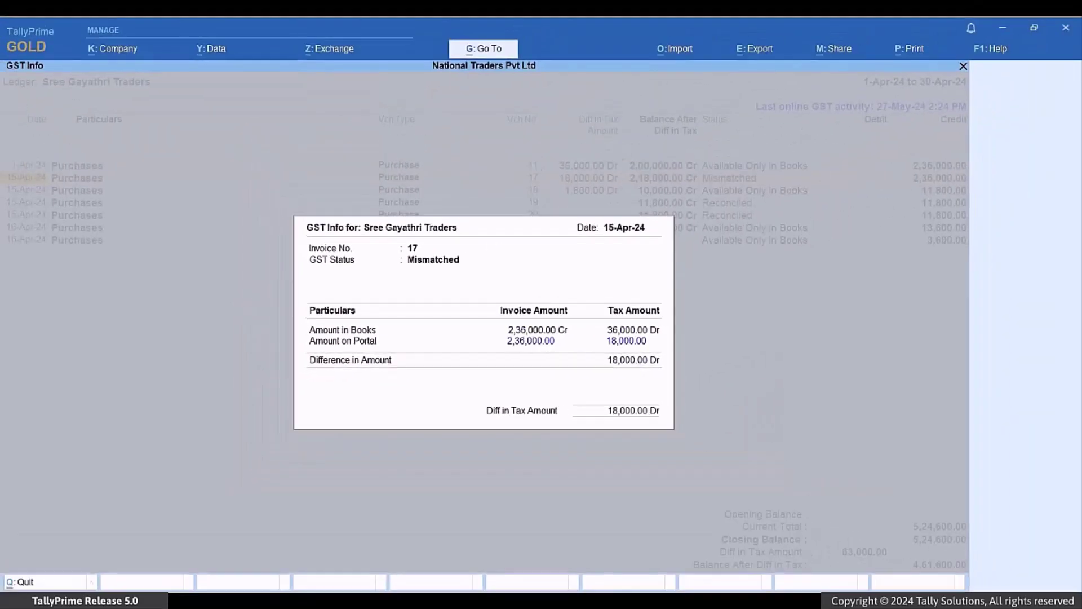
key(Escape)
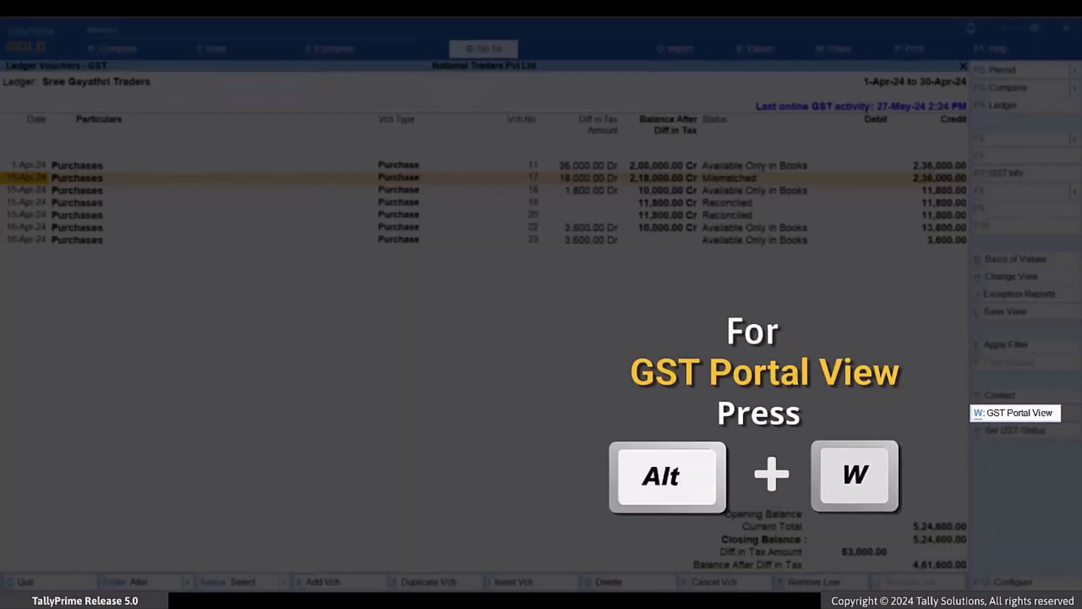
Examine the GST portal view of voucher 17's invoice with portal values shown in differential mode
key(alt+w)
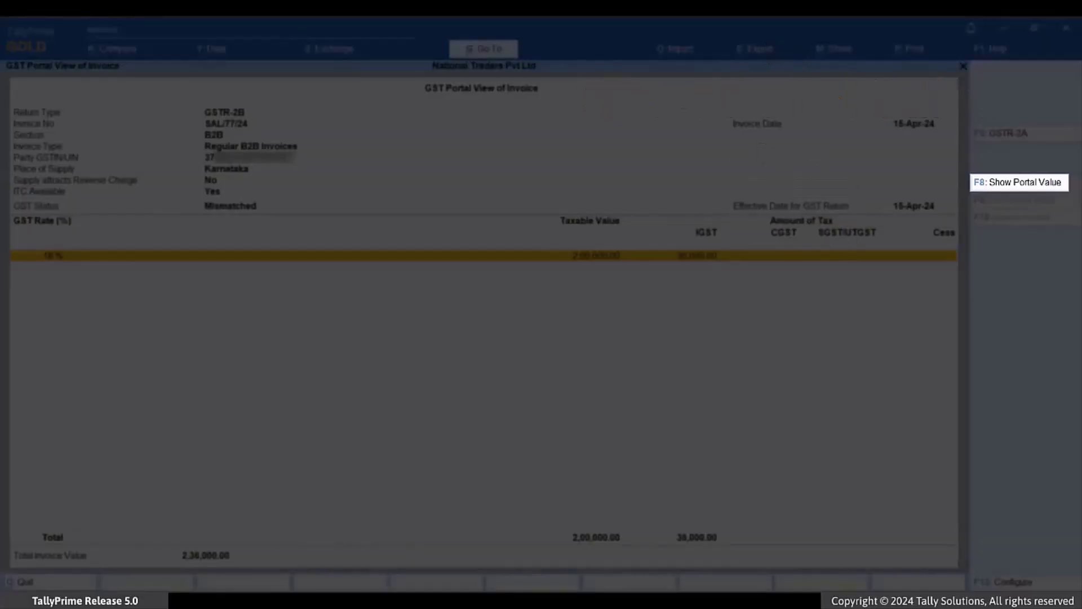
key(F8)
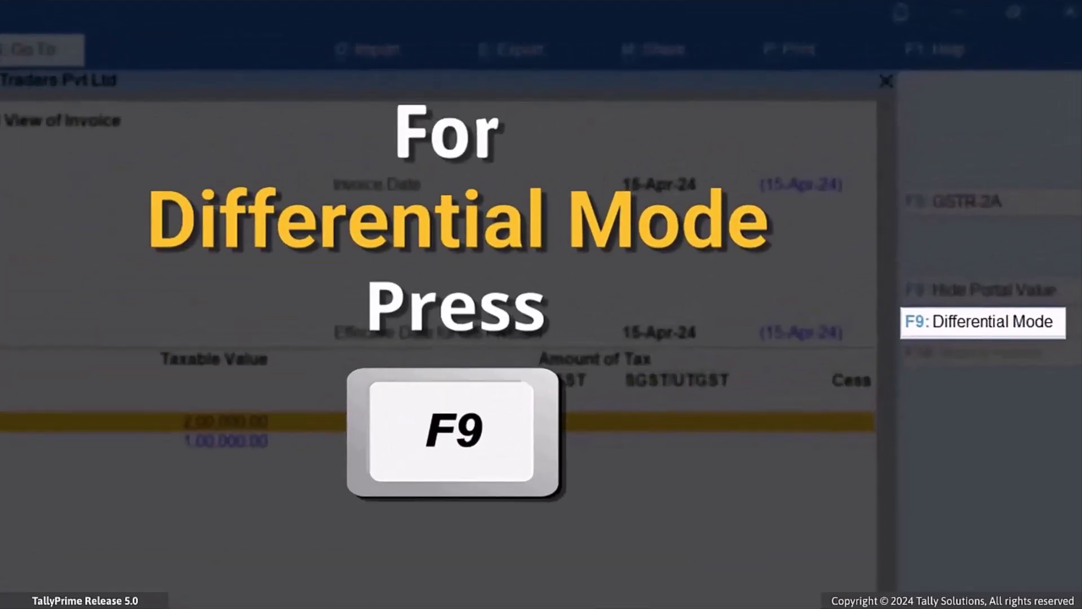
key(F9)
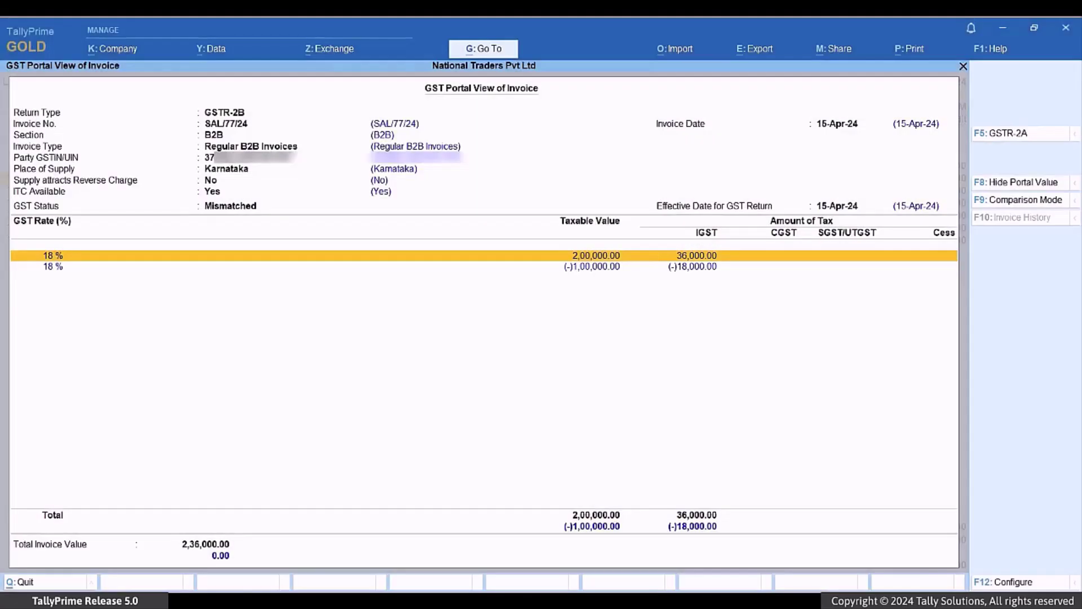
key(Escape)
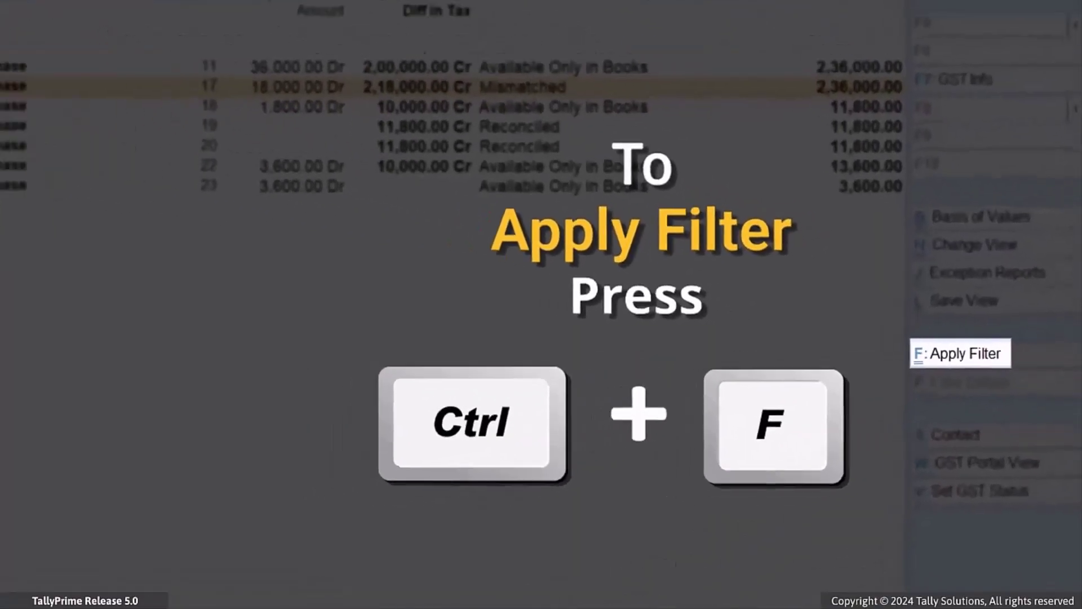
Start an advanced filter on the ledger's vouchers using the field GST Status - GSTR-2B
key(ctrl+f)
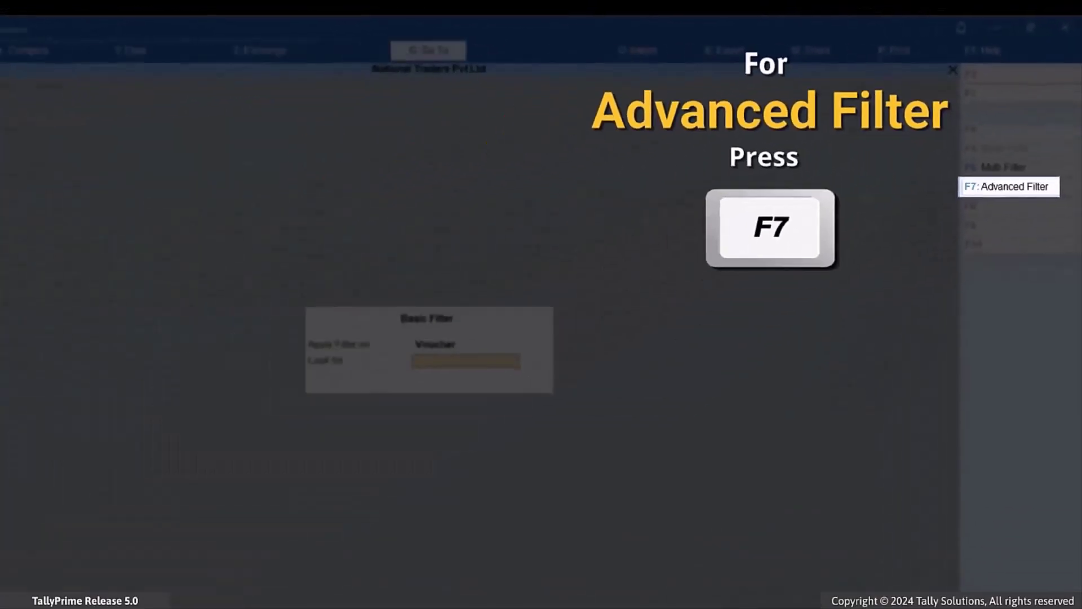
key(F7)
text(Gs)
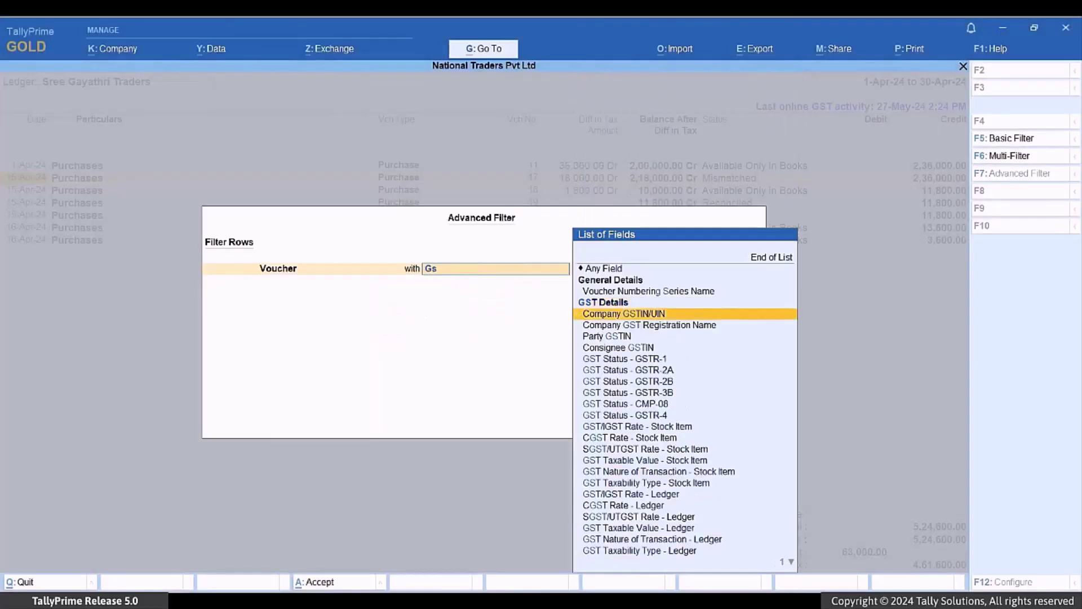
key(Down)
key(Down)
key(Down)
key(Down)
key(Down)
key(Down)
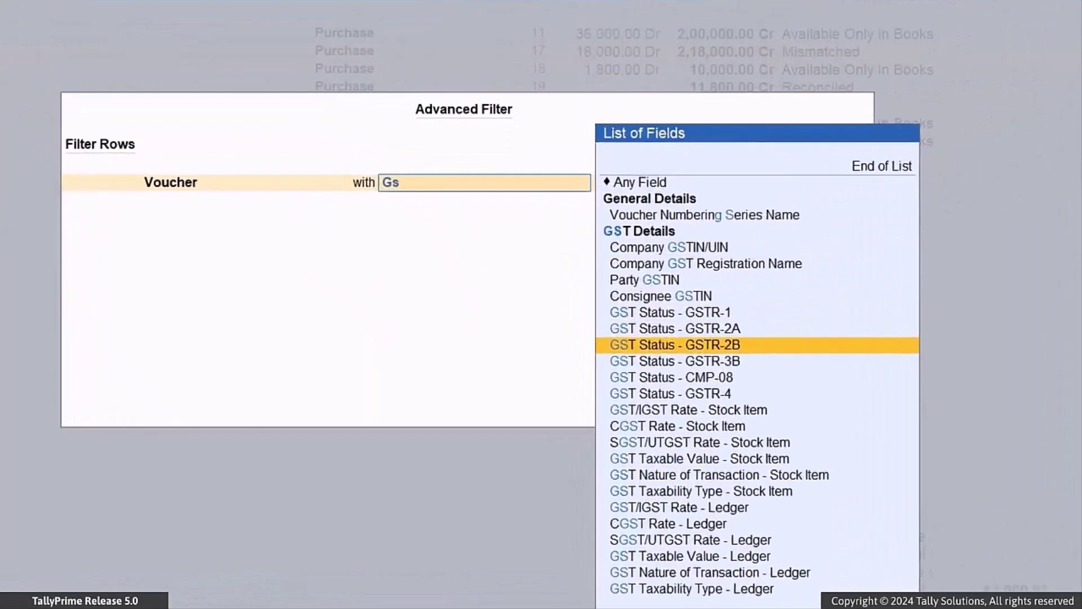
key(Return)
Set the first filter condition to equal to Mismatched
key(Up)
key(Up)
key(Return)
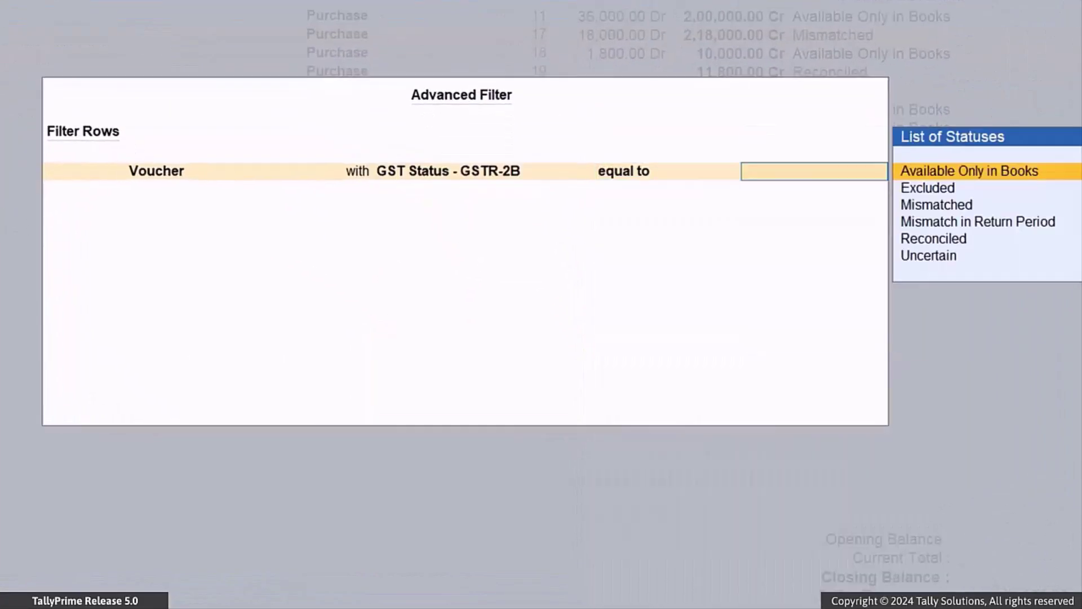
key(Down)
key(Down)
key(Return)
Add a second voucher filter row joined with "or" on the field GST Status - GSTR-2B
key(Down)
key(Down)
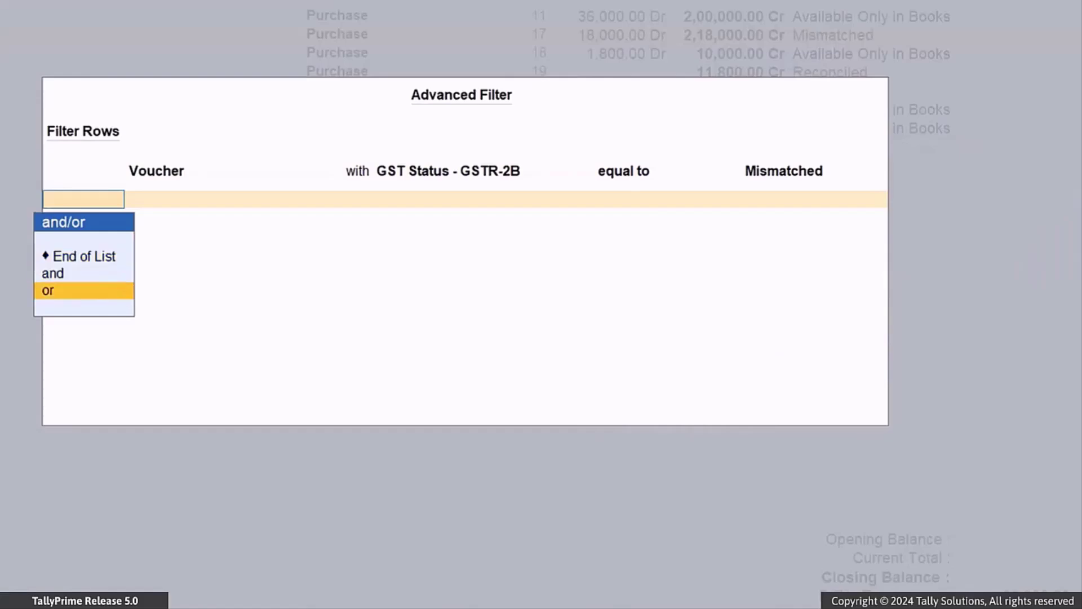
key(Return)
key(Return)
text(Gs)
key(Down)
key(Down)
key(Down)
key(Down)
key(Down)
key(Down)
key(Down)
key(Down)
key(Down)
key(Down)
key(Return)
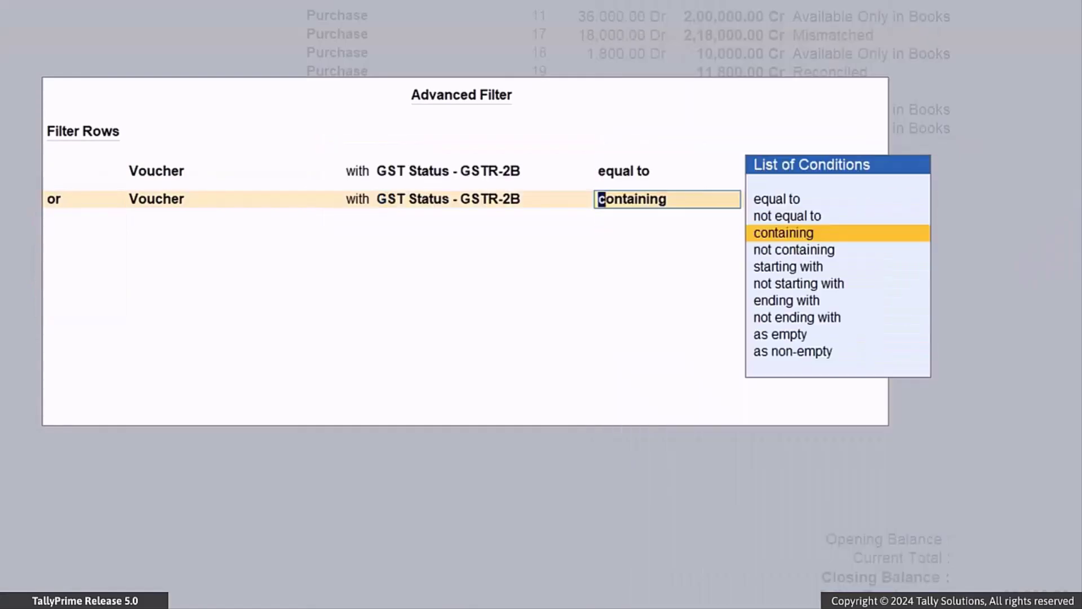
Set the second condition to equal to Available Only in Books and apply the advanced filter
key(Up)
key(Up)
key(Return)
key(Return)
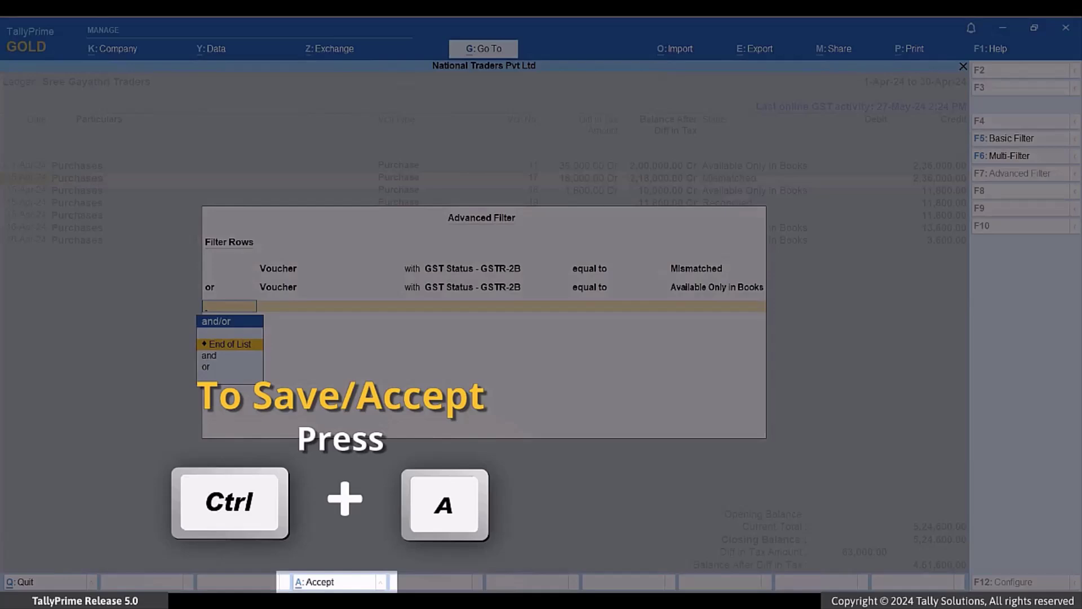
key(ctrl+a)
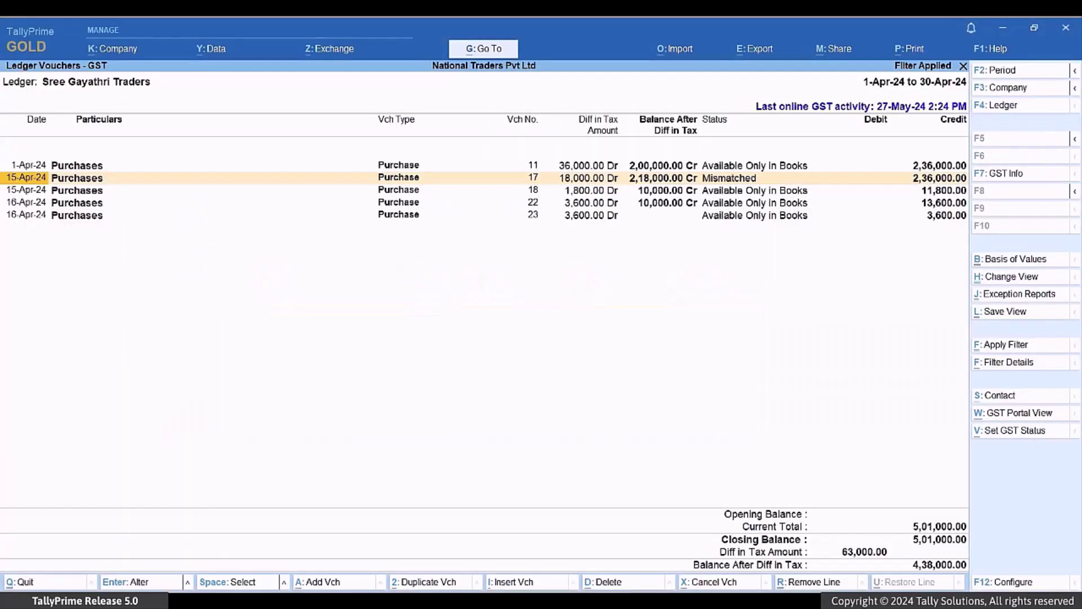